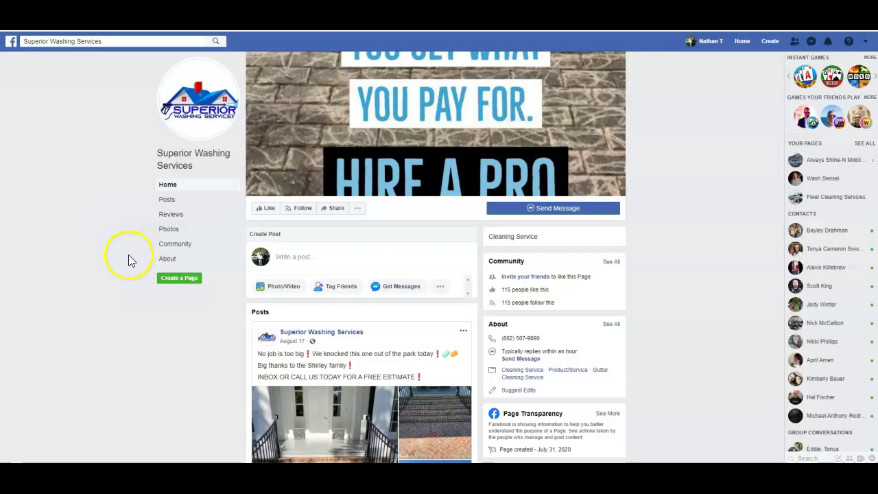
Step: Scroll the Elite Pro Wash homepage to its house washing, roof cleaning and apartment exterior service cards
{"action": "scroll", "coordinate": [133, 264], "scroll_direction": "down", "scroll_amount": 3}
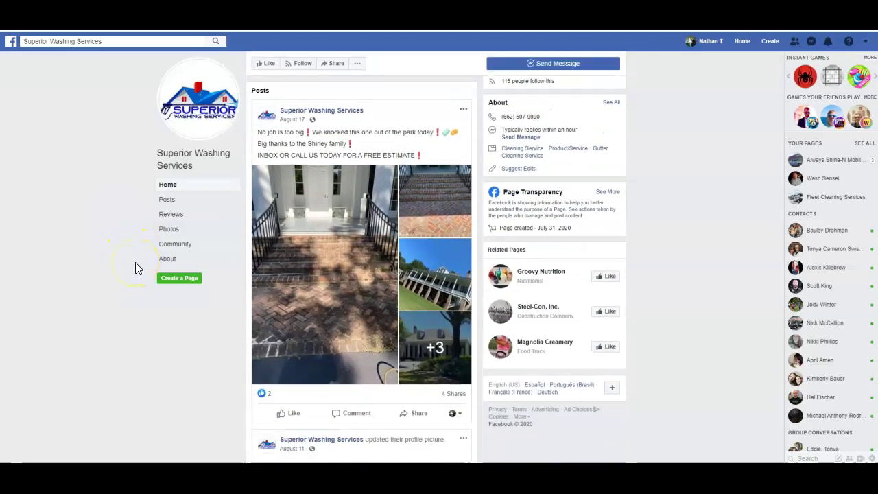
{"action": "scroll", "coordinate": [133, 268], "scroll_direction": "down", "scroll_amount": 6}
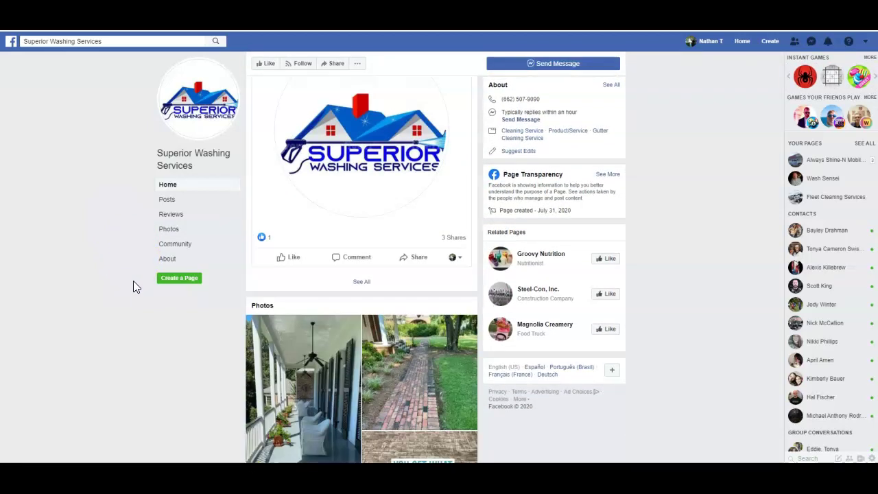
{"action": "scroll", "coordinate": [130, 285], "scroll_direction": "down", "scroll_amount": 8}
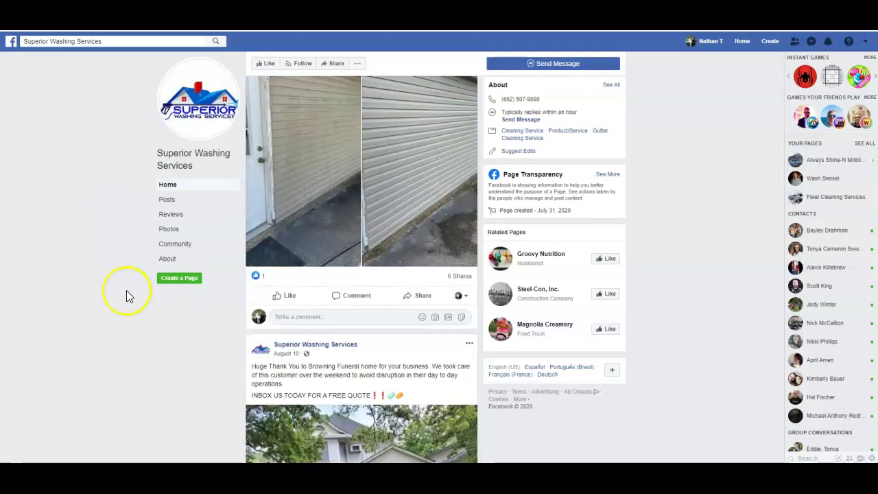
{"action": "scroll", "coordinate": [126, 293], "scroll_direction": "down", "scroll_amount": 6}
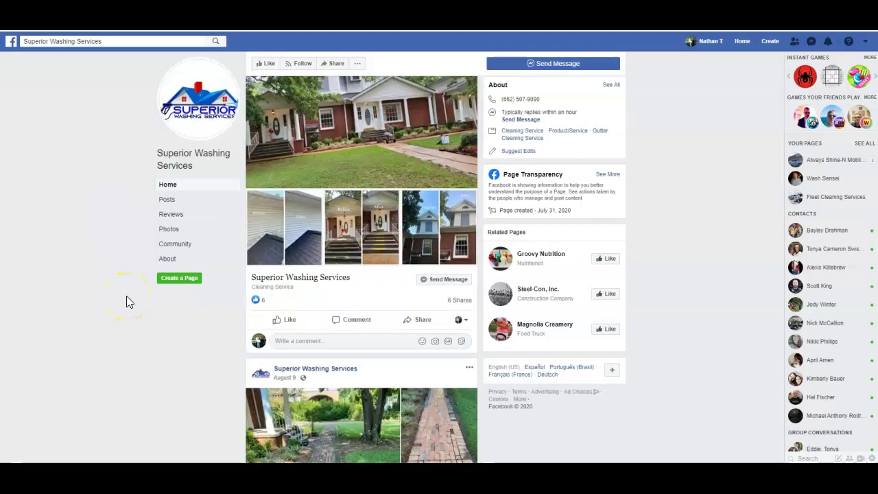
{"action": "scroll", "coordinate": [126, 302], "scroll_direction": "up", "scroll_amount": 15}
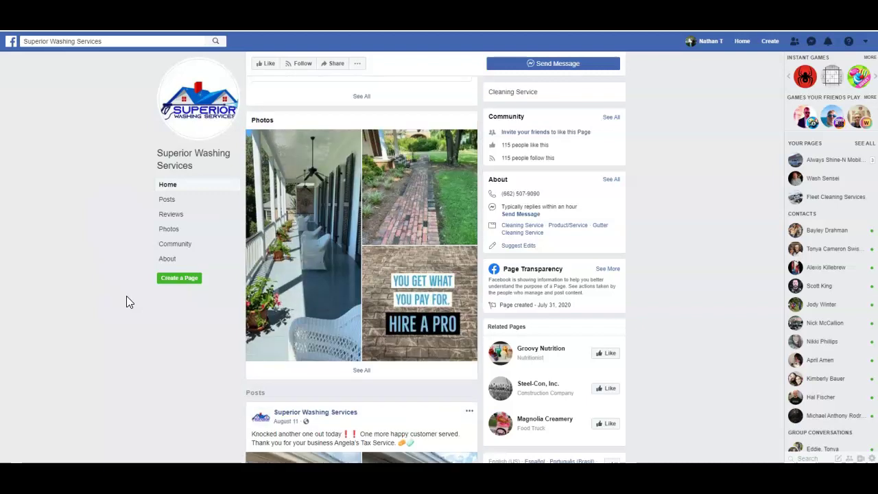
{"action": "scroll", "coordinate": [126, 302], "scroll_direction": "up", "scroll_amount": 10}
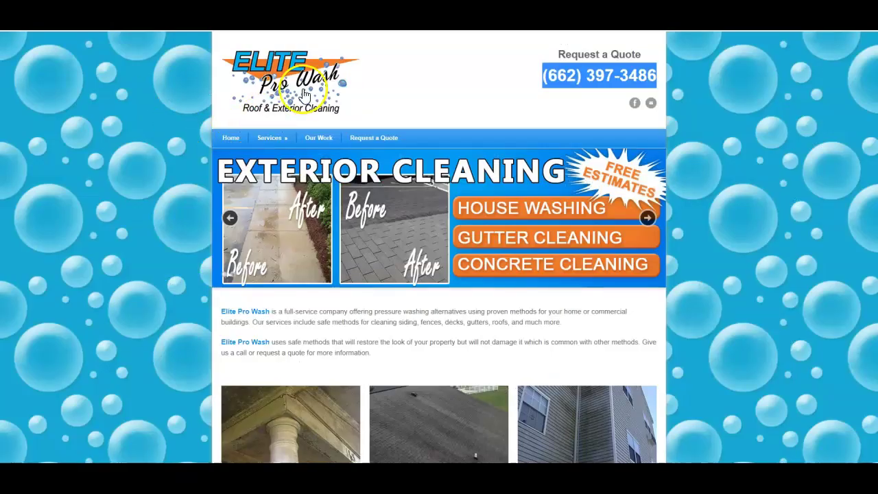
{"action": "scroll", "coordinate": [189, 226], "scroll_direction": "down", "scroll_amount": 1}
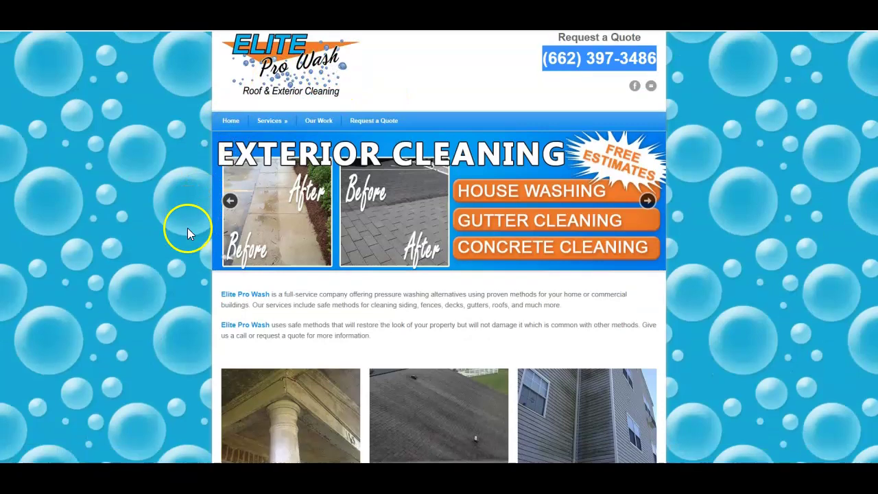
{"action": "scroll", "coordinate": [185, 236], "scroll_direction": "down", "scroll_amount": 3}
{"action": "scroll", "coordinate": [180, 248], "scroll_direction": "up", "scroll_amount": 4}
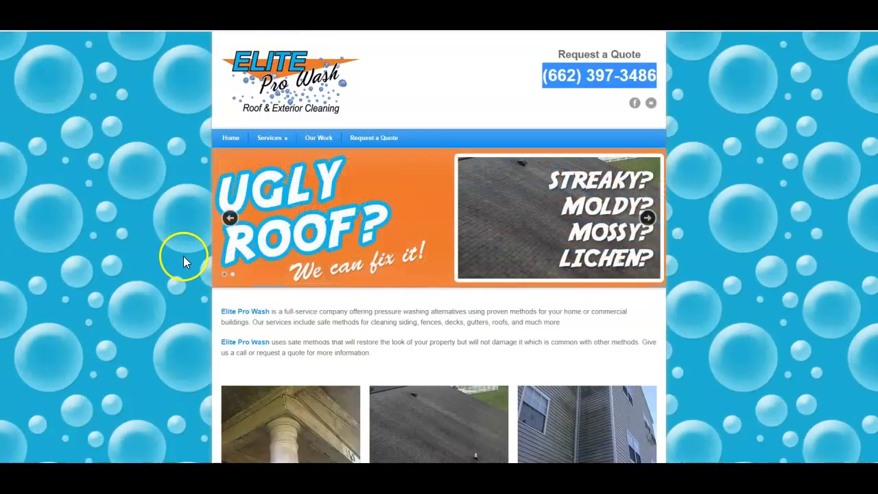
{"action": "scroll", "coordinate": [183, 261], "scroll_direction": "down", "scroll_amount": 3}
{"action": "scroll", "coordinate": [184, 262], "scroll_direction": "up", "scroll_amount": 3}
{"action": "scroll", "coordinate": [186, 268], "scroll_direction": "down", "scroll_amount": 2}
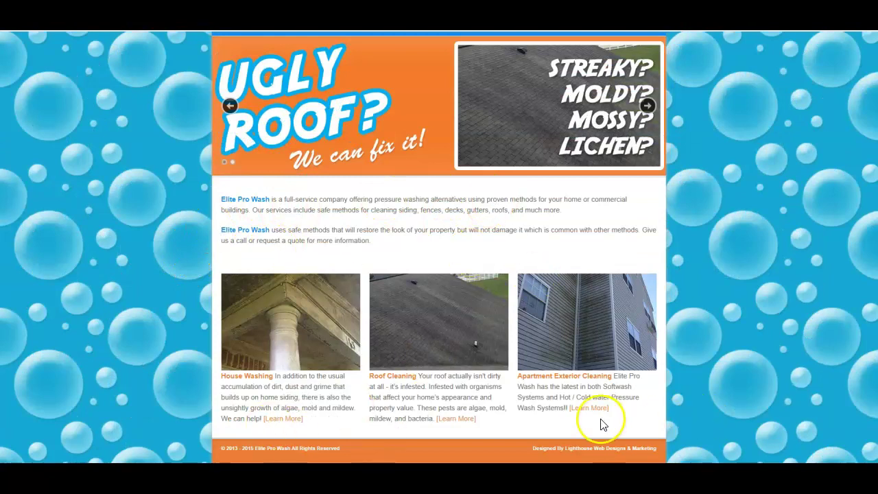
{"action": "scroll", "coordinate": [343, 341], "scroll_direction": "up", "scroll_amount": 2}
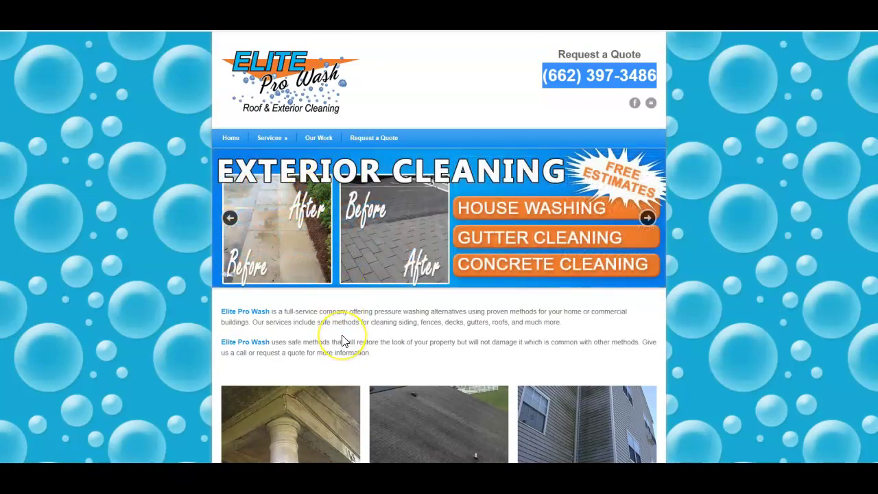
{"action": "scroll", "coordinate": [343, 344], "scroll_direction": "down", "scroll_amount": 2}
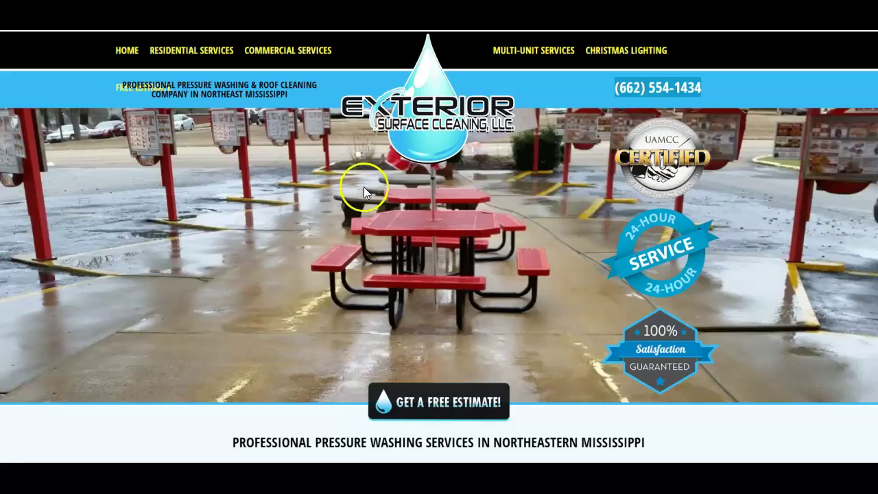
Step: Scroll through Exterior Surface Cleaning's intro and testimonial sections, then return to the top
{"action": "scroll", "coordinate": [281, 246], "scroll_direction": "down", "scroll_amount": 10}
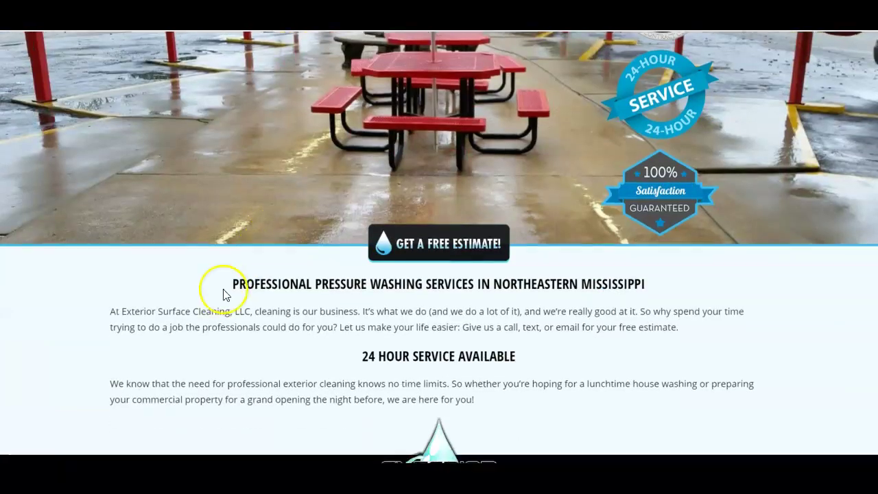
{"action": "scroll", "coordinate": [191, 280], "scroll_direction": "down", "scroll_amount": 5}
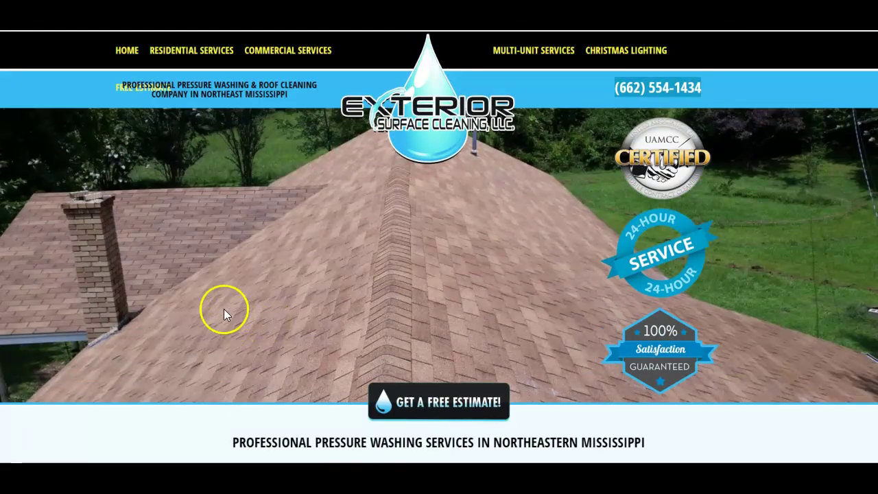
{"action": "scroll", "coordinate": [224, 312], "scroll_direction": "down", "scroll_amount": 2}
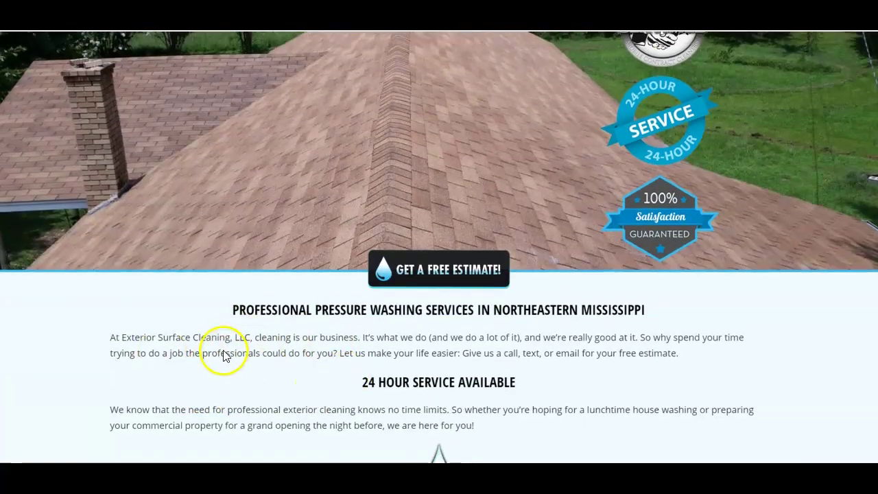
{"action": "scroll", "coordinate": [223, 355], "scroll_direction": "up", "scroll_amount": 2}
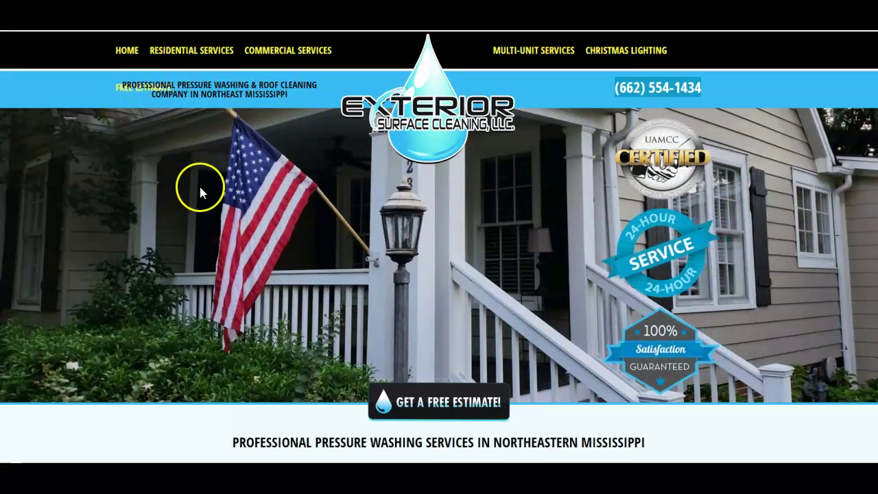
{"action": "scroll", "coordinate": [245, 278], "scroll_direction": "down", "scroll_amount": 5}
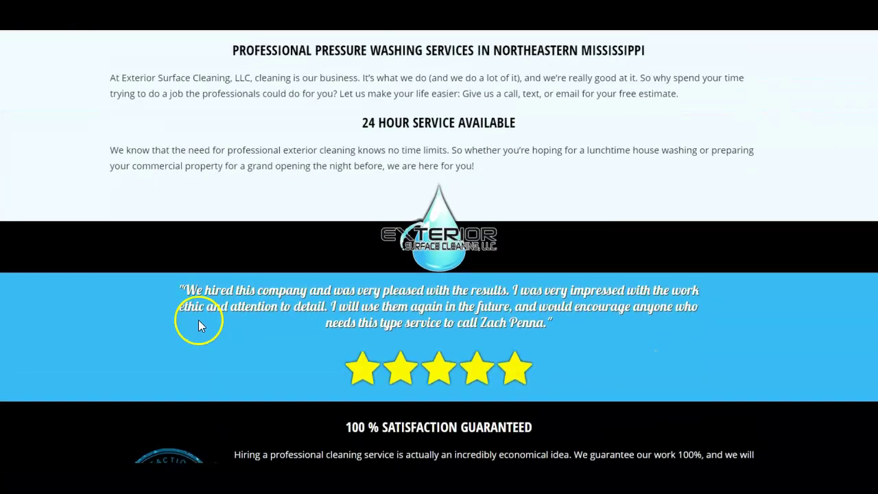
{"action": "scroll", "coordinate": [198, 320], "scroll_direction": "up", "scroll_amount": 5}
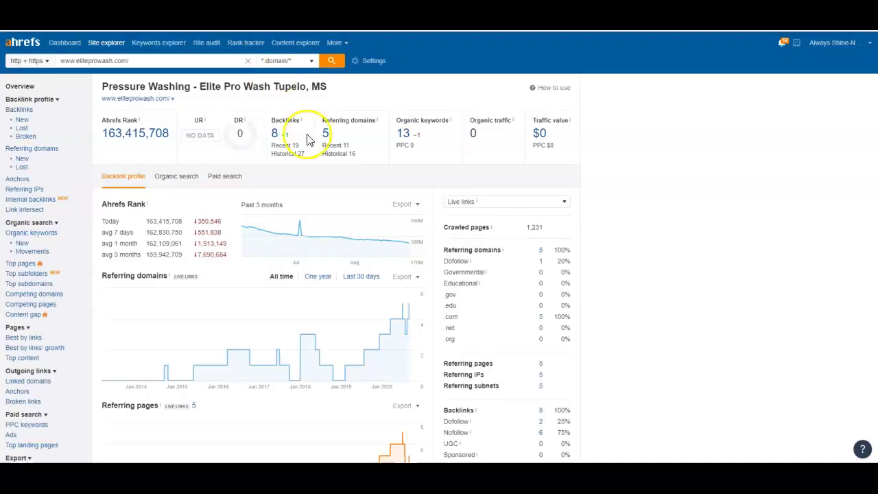
Step: Open the Organic Keywords report from eliteprowash.com's organic keywords count of 13
{"action": "left_click", "coordinate": [405, 135]}
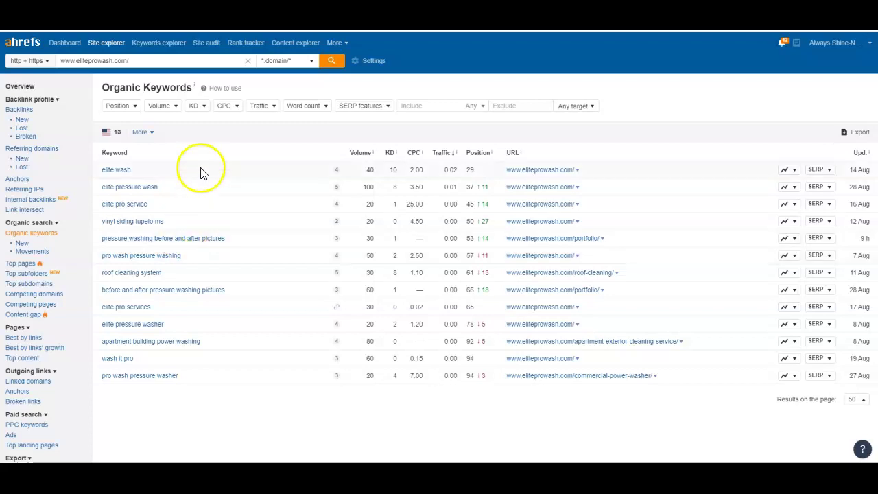
{"action": "left_click", "coordinate": [15, 89]}
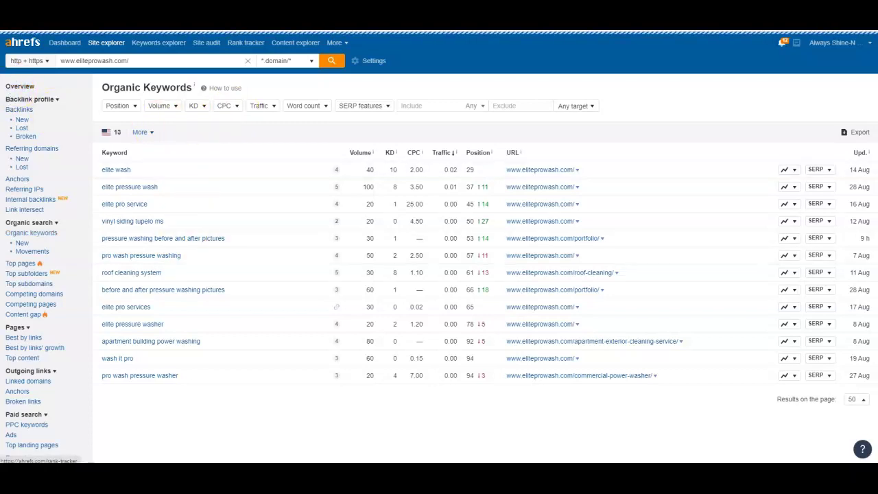
{"action": "left_click", "coordinate": [399, 136]}
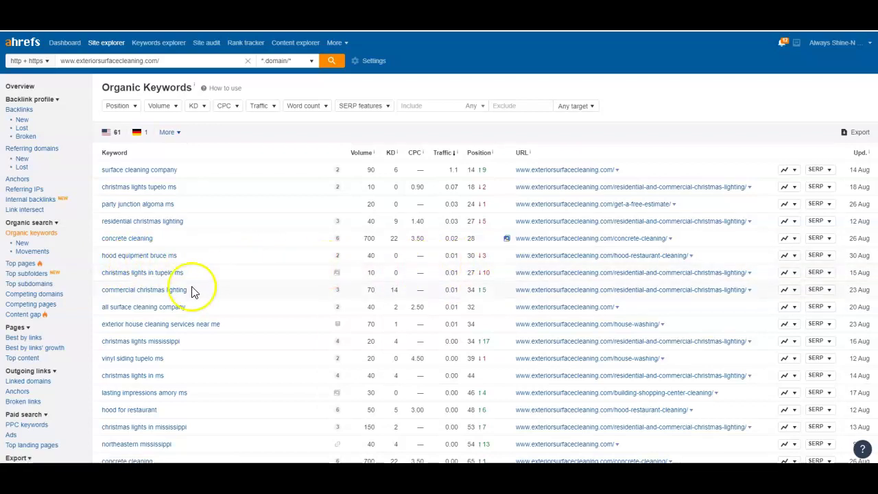
{"action": "scroll", "coordinate": [169, 326], "scroll_direction": "down", "scroll_amount": 1}
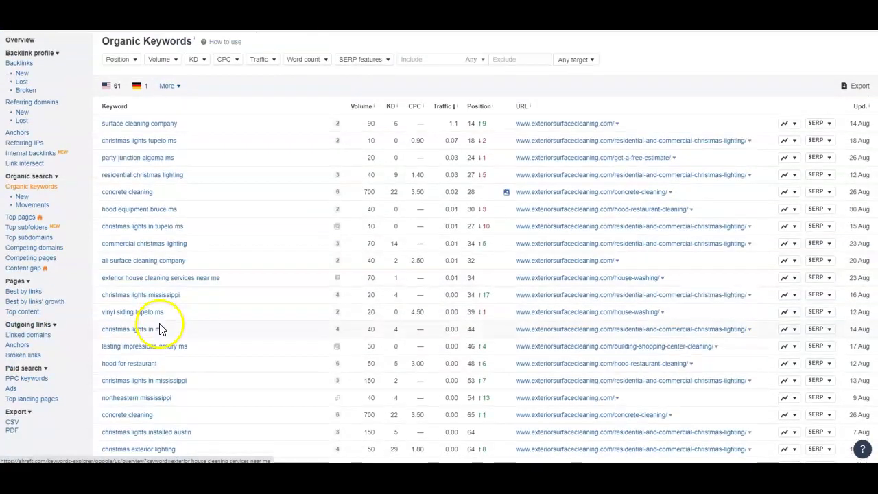
{"action": "scroll", "coordinate": [159, 328], "scroll_direction": "up", "scroll_amount": 1}
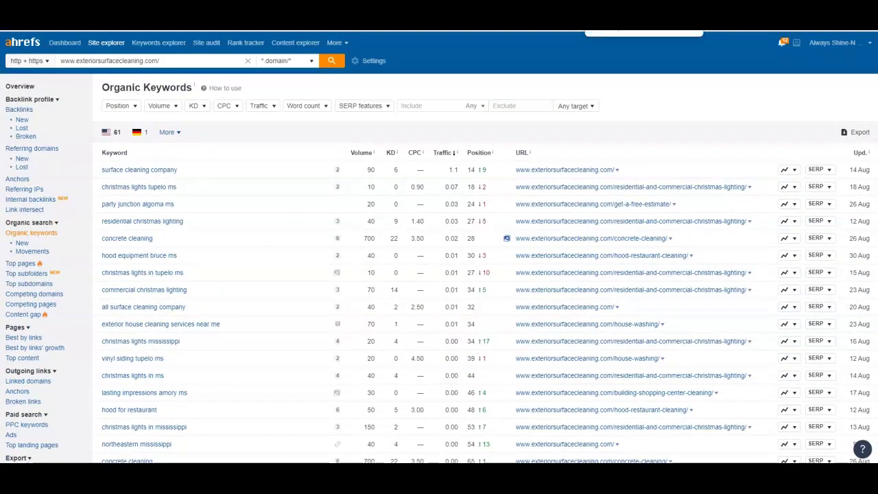
Step: Review the 'pressure washing tupelo ms' Google results and map pack of local pressure washing businesses
{"action": "left_click", "coordinate": [546, 26]}
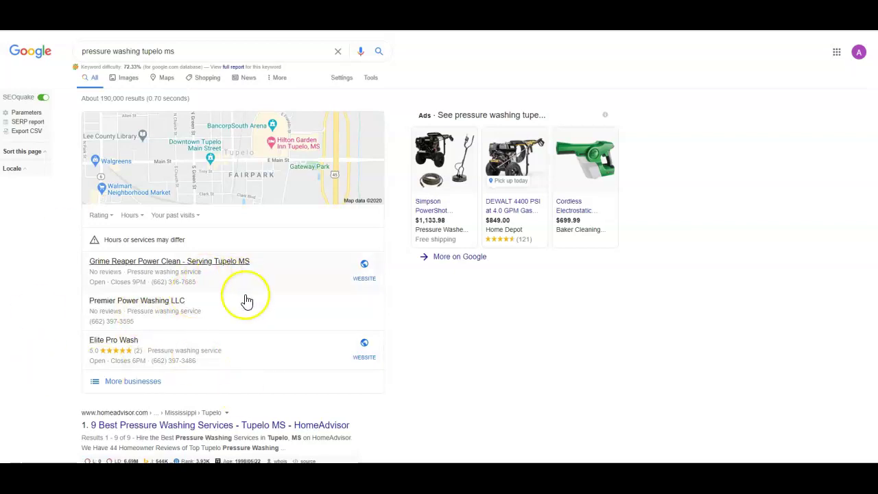
{"action": "scroll", "coordinate": [147, 295], "scroll_direction": "down", "scroll_amount": 3}
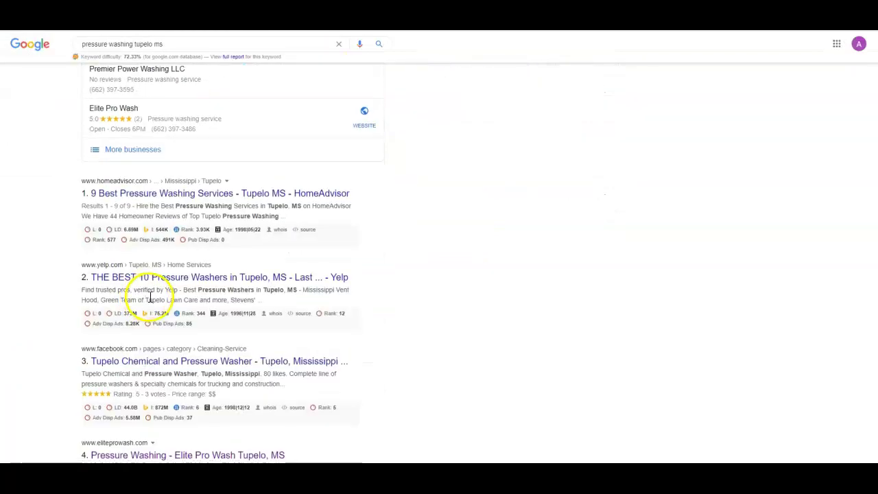
{"action": "scroll", "coordinate": [150, 300], "scroll_direction": "down", "scroll_amount": 1}
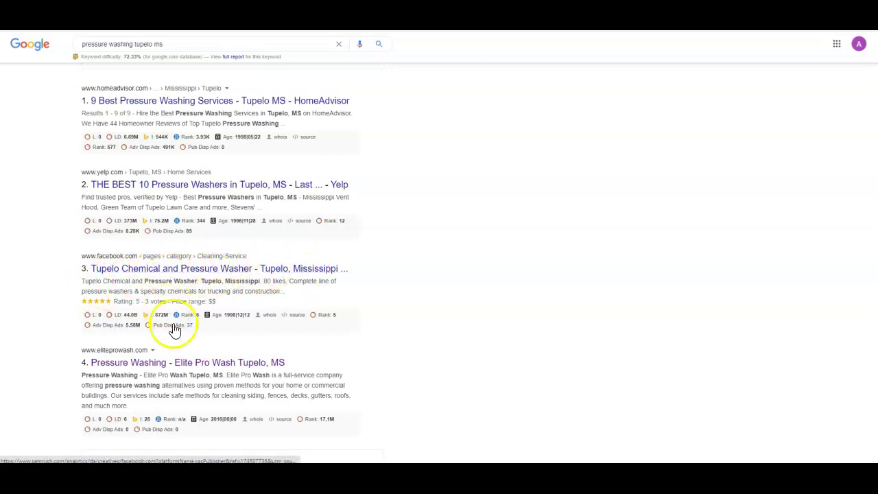
{"action": "scroll", "coordinate": [175, 330], "scroll_direction": "down", "scroll_amount": 1}
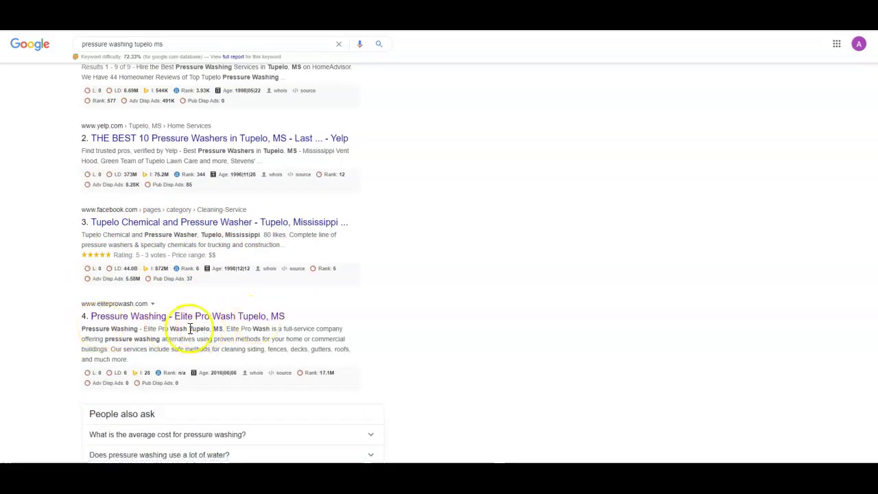
{"action": "scroll", "coordinate": [162, 323], "scroll_direction": "down", "scroll_amount": 2}
{"action": "scroll", "coordinate": [158, 319], "scroll_direction": "up", "scroll_amount": 7}
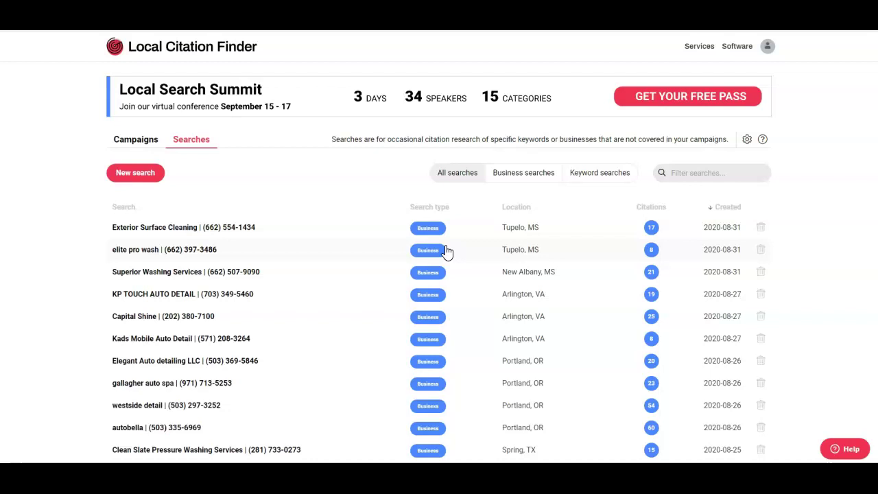
Step: List all saved citation searches in Local Citation Finder, including elite pro wash and Exterior Surface Cleaning
{"action": "left_click", "coordinate": [440, 173]}
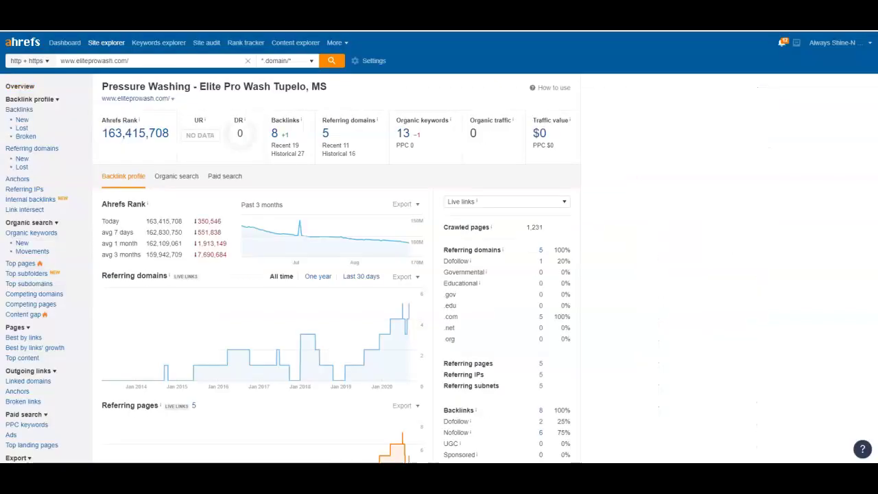
Step: Open the 8 backlinks of eliteprowash.com from its Site Explorer overview
{"action": "left_click", "coordinate": [266, 142]}
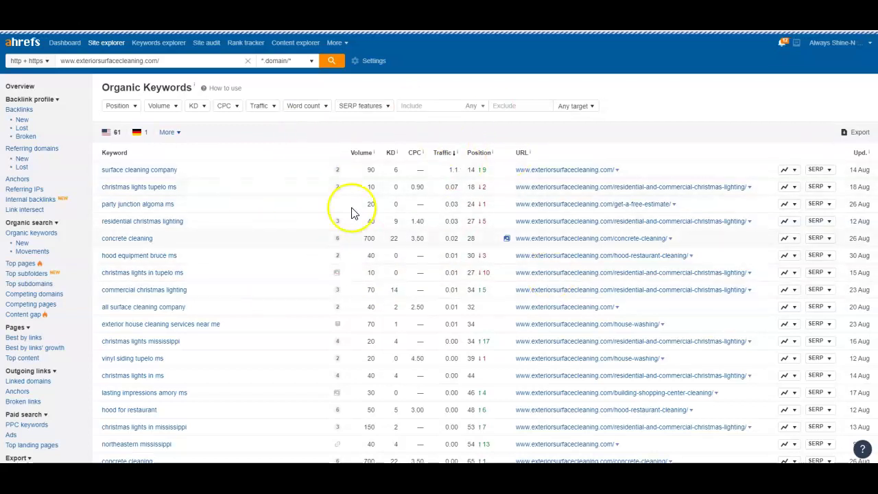
Step: Open exteriorsurfacecleaning.com's 28 live backlinks and review them, topped by a DR 76 YP.com listing
{"action": "key", "text": "alt+Left"}
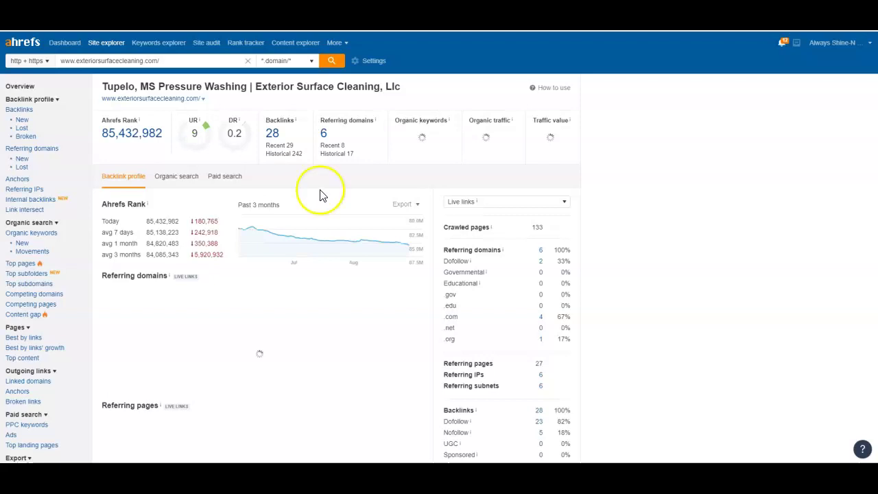
{"action": "left_click", "coordinate": [275, 138]}
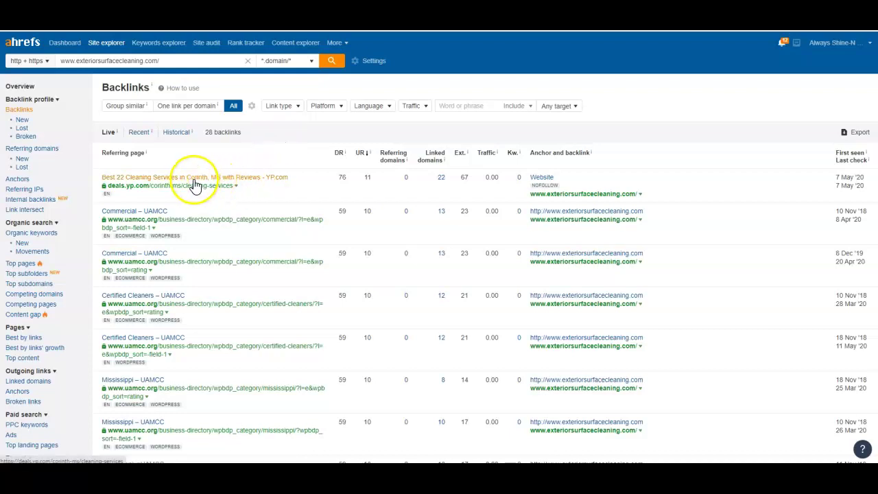
{"action": "scroll", "coordinate": [150, 300], "scroll_direction": "down", "scroll_amount": 2}
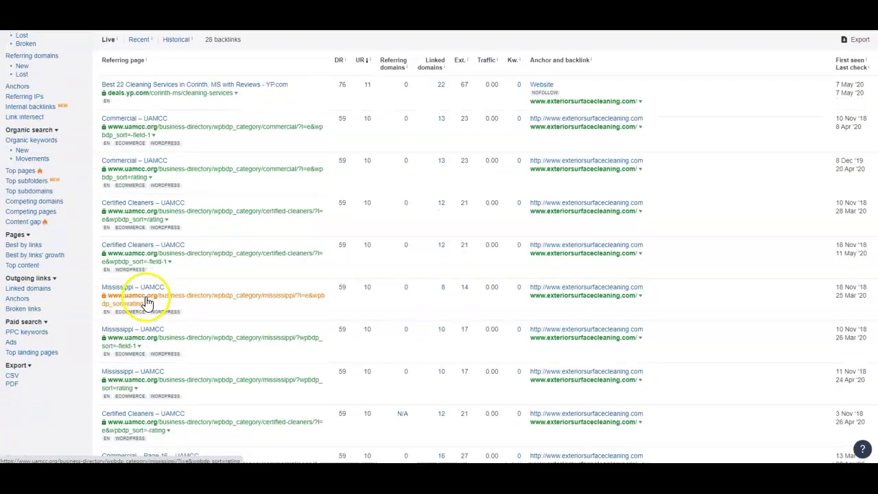
{"action": "scroll", "coordinate": [147, 302], "scroll_direction": "down", "scroll_amount": 1}
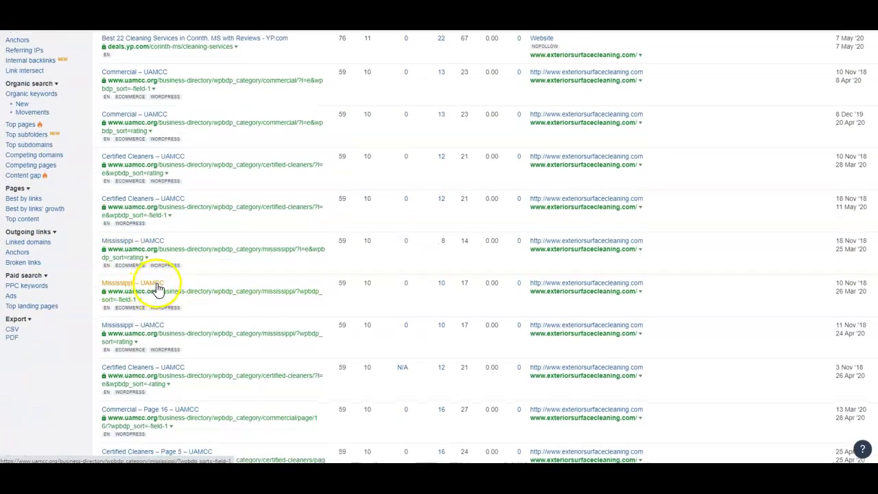
{"action": "scroll", "coordinate": [157, 289], "scroll_direction": "down", "scroll_amount": 8}
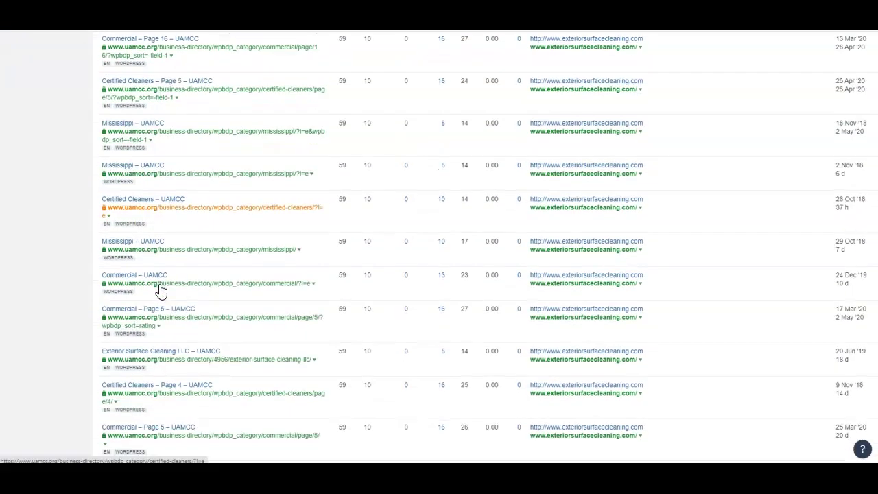
{"action": "scroll", "coordinate": [159, 290], "scroll_direction": "up", "scroll_amount": 9}
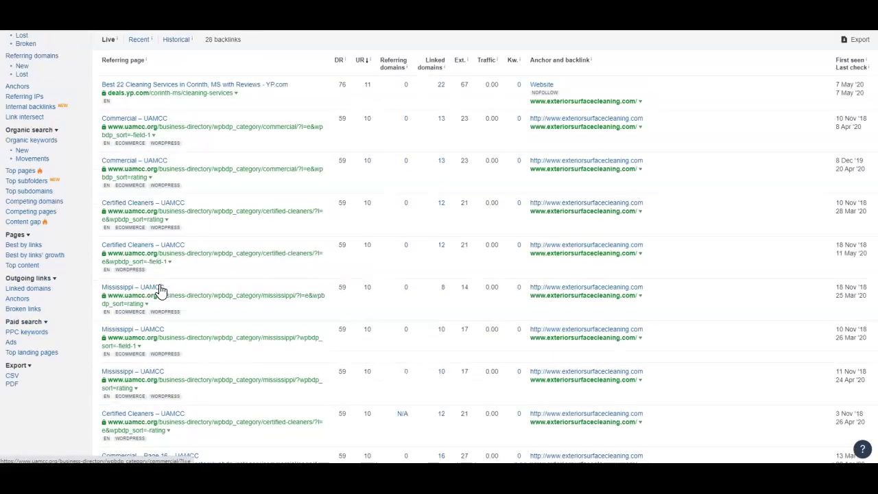
{"action": "scroll", "coordinate": [159, 291], "scroll_direction": "up", "scroll_amount": 2}
{"action": "left_click", "coordinate": [152, 292]}
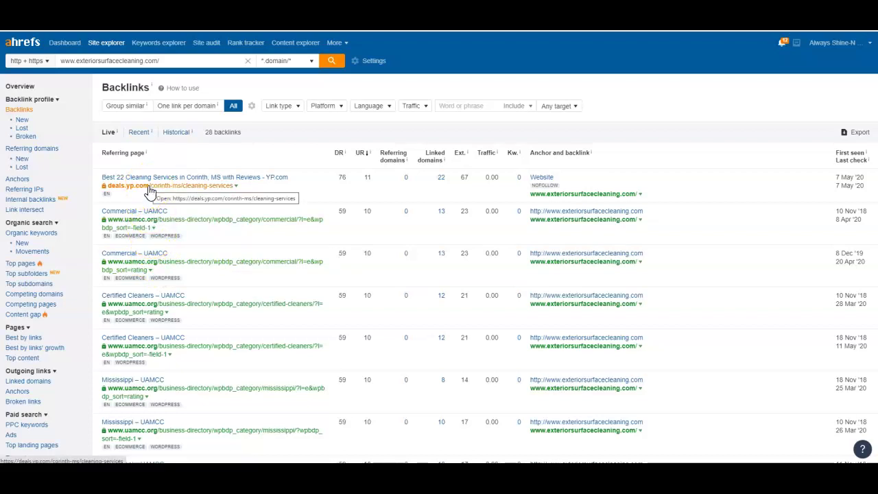
{"action": "left_click", "coordinate": [118, 135]}
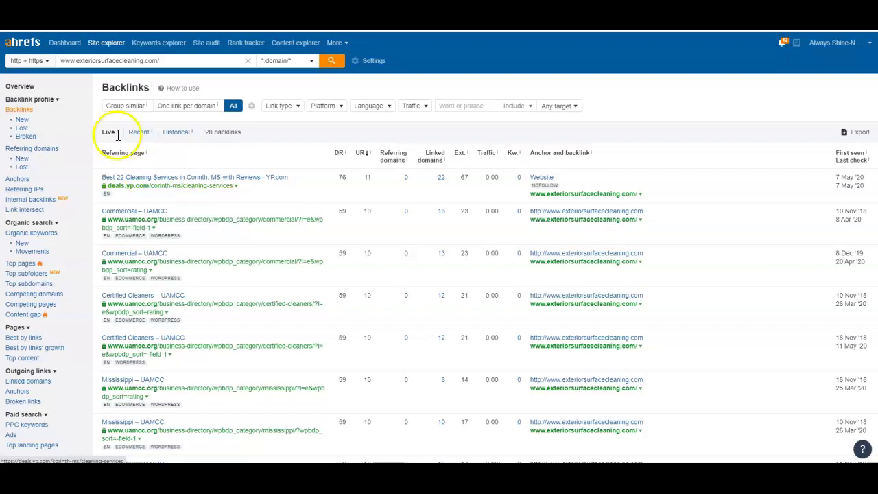
Step: Return to the Site Explorer overview, then move to the 'pressure tupelo' keyword research tab
{"action": "left_click", "coordinate": [29, 91]}
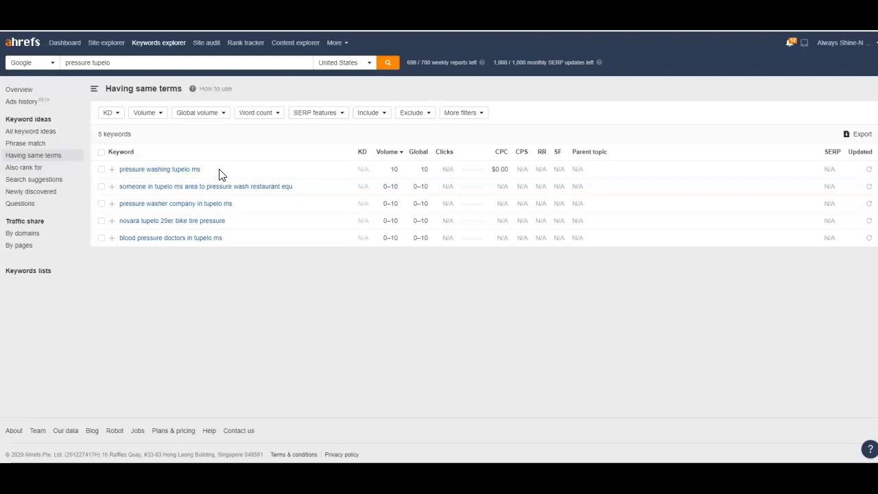
{"action": "left_click", "coordinate": [88, 49]}
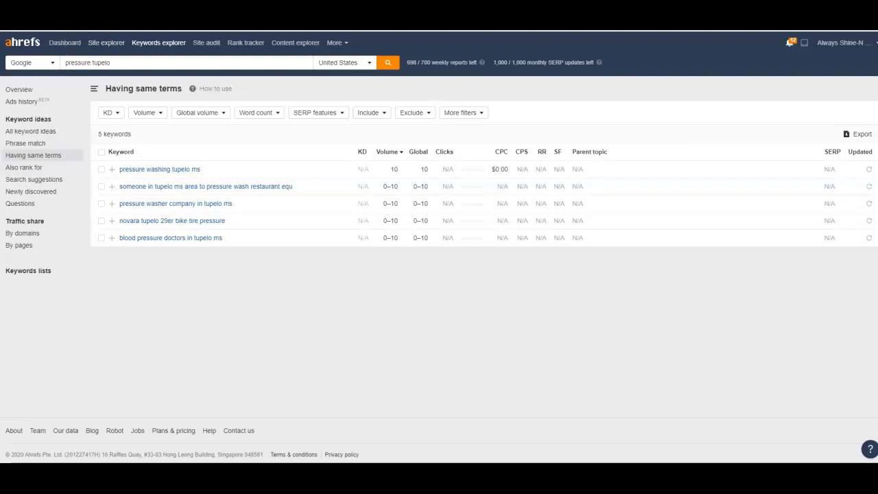